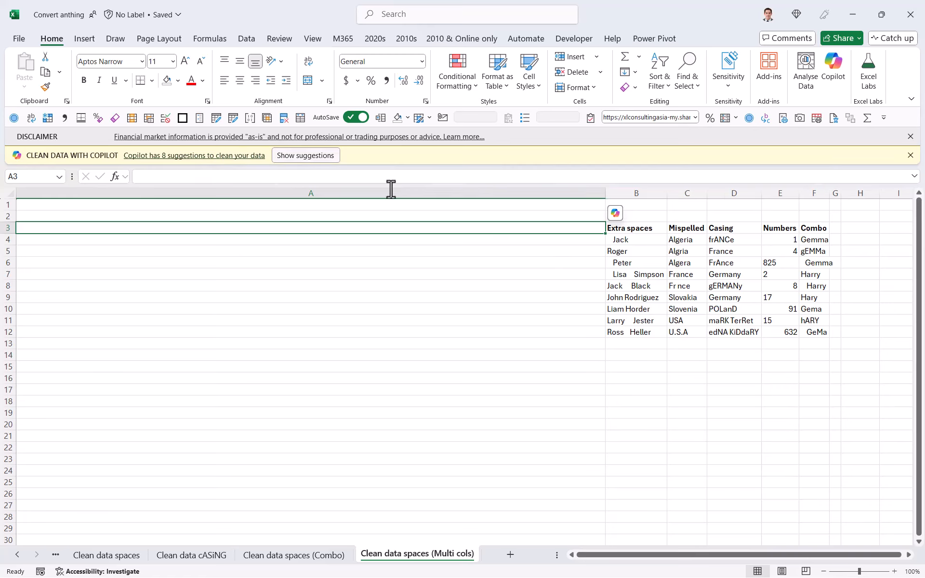
- Open the Clean Data suggestions for the Clean data spaces (Multi cols) sheet
click(697, 415)
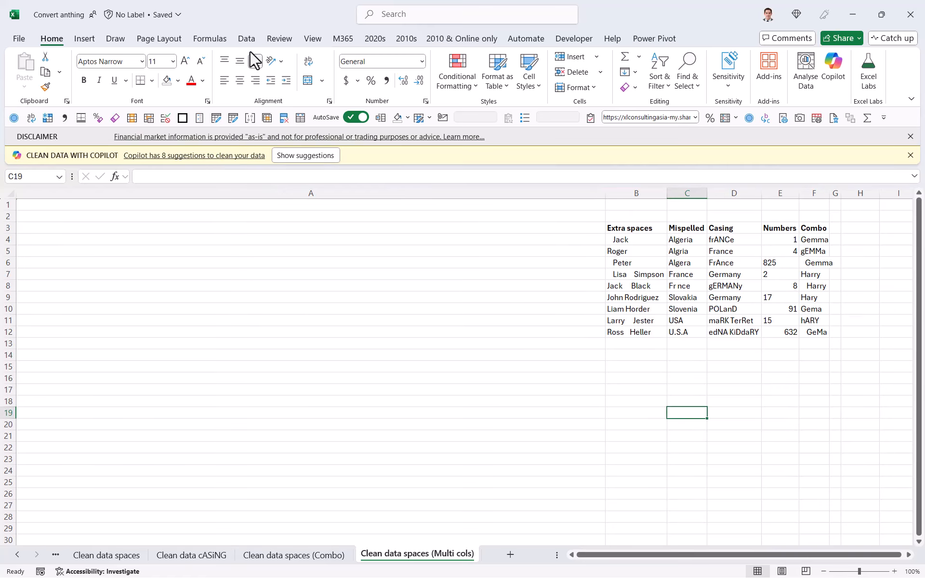
click(248, 39)
click(644, 85)
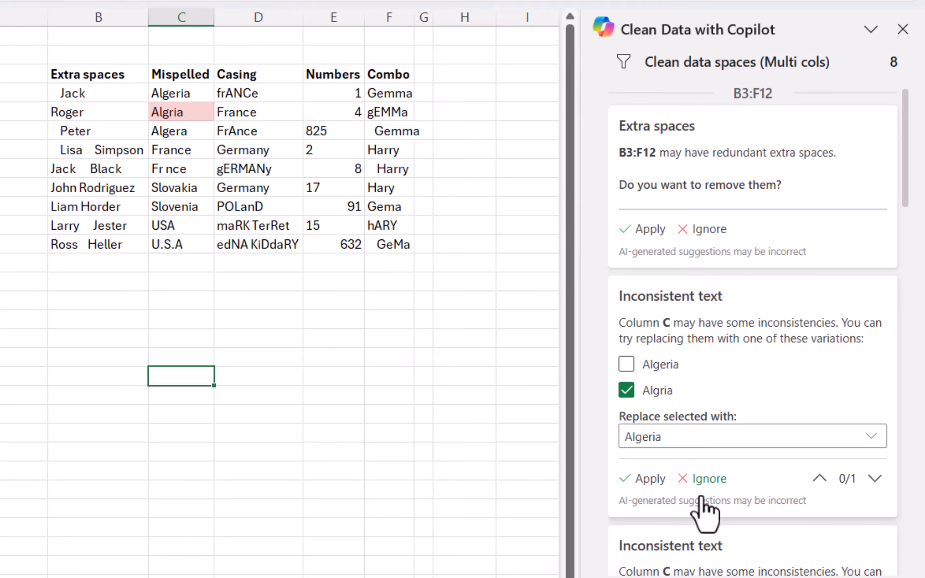
- Go through the cells flagged by the extra spaces suggestion for B3:F12 one by one
mouse_move(715, 171)
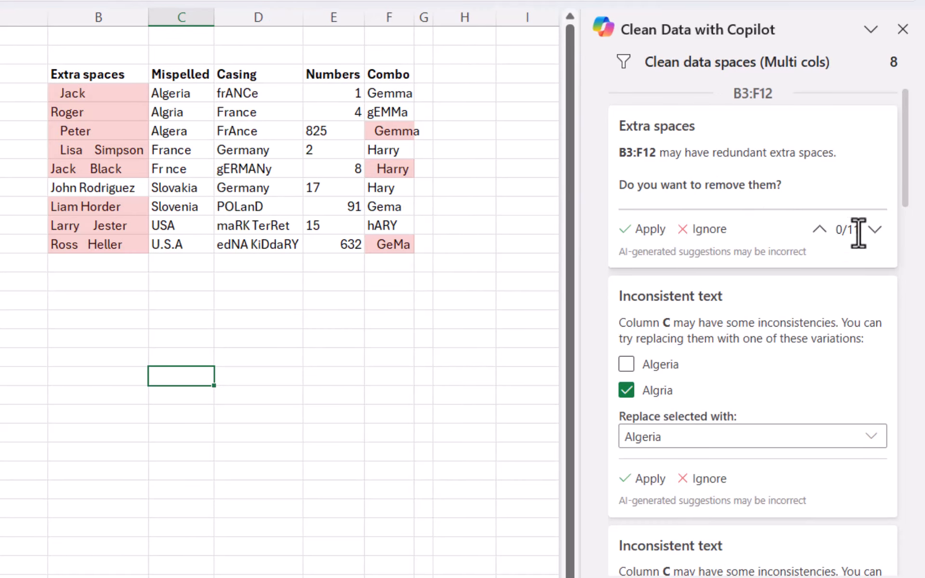
click(875, 230)
click(876, 230)
click(876, 230)
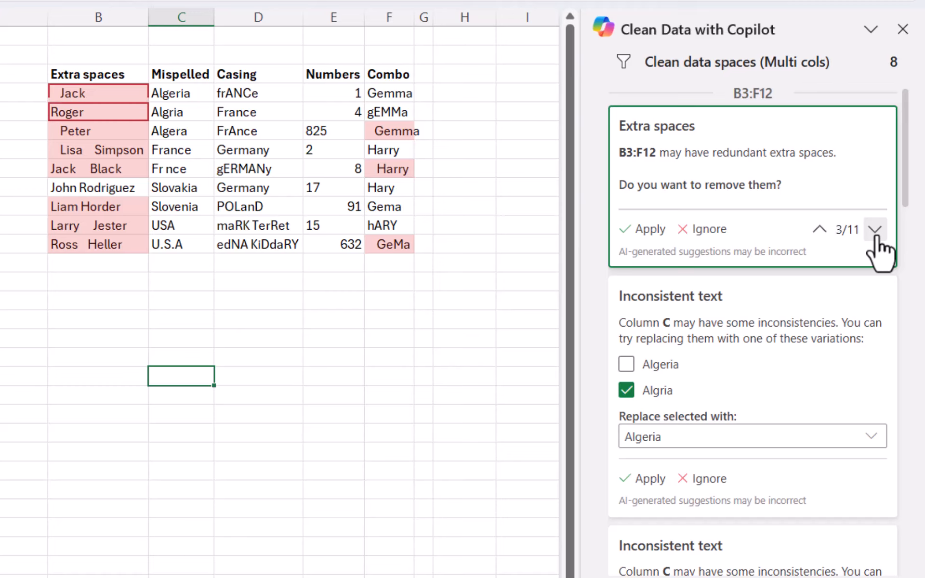
click(875, 230)
click(875, 230)
click(876, 229)
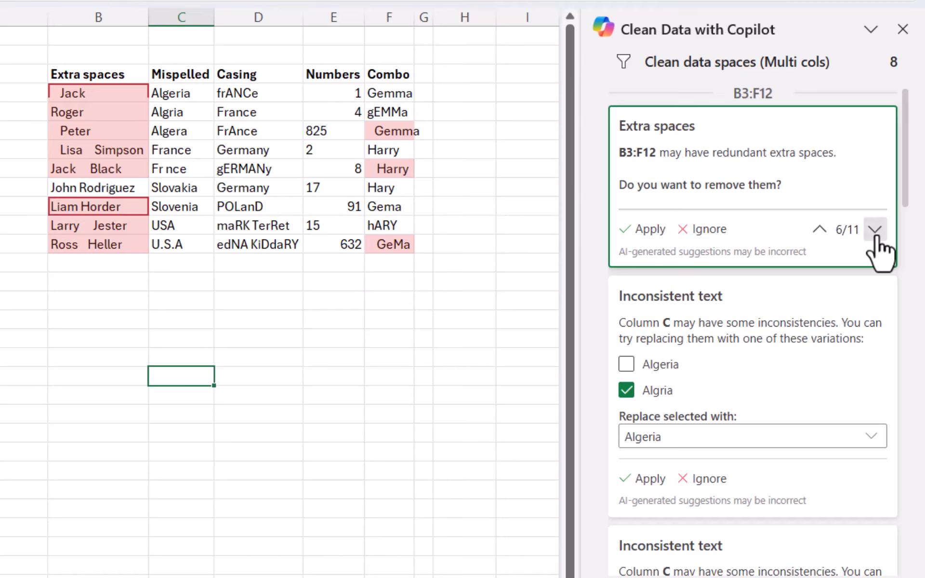
click(875, 230)
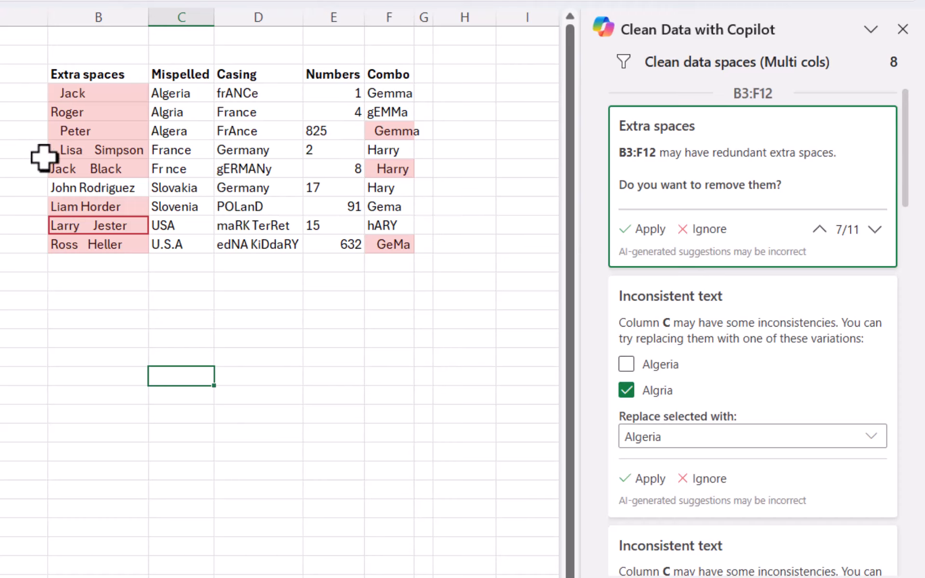
- Check the text in B5 for trailing spaces, and apply the suggestion that removes extra spaces from B3:F12
click(115, 115)
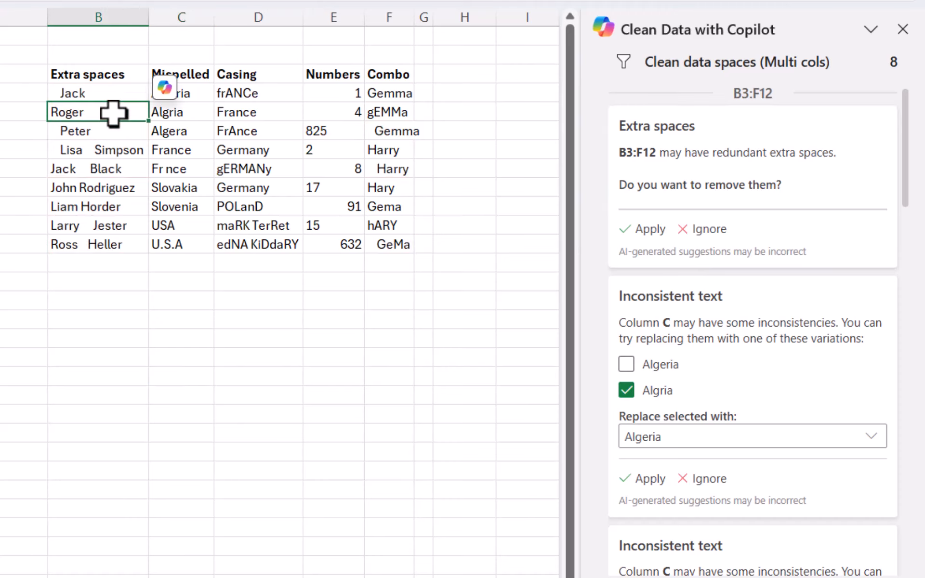
double_click(116, 114)
drag(92, 112, 81, 111)
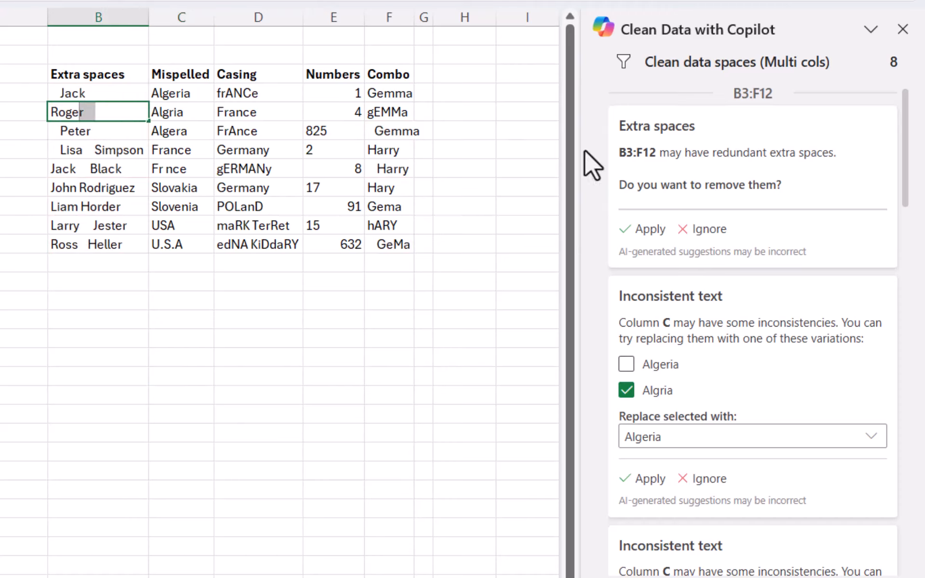
key(Delete)
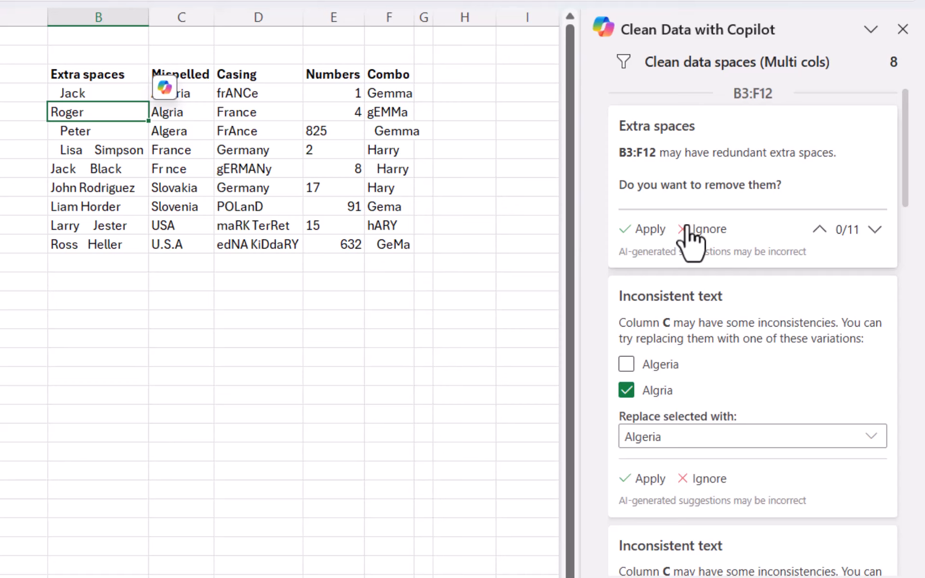
click(639, 230)
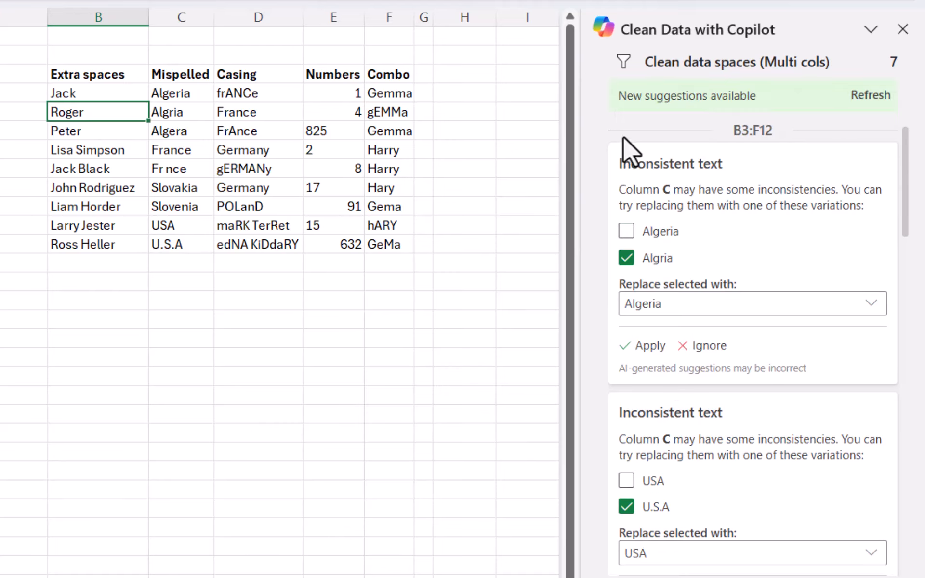
- Apply the suggestion replacing Algria with Algeria in column C, and refresh the suggestions
mouse_move(766, 219)
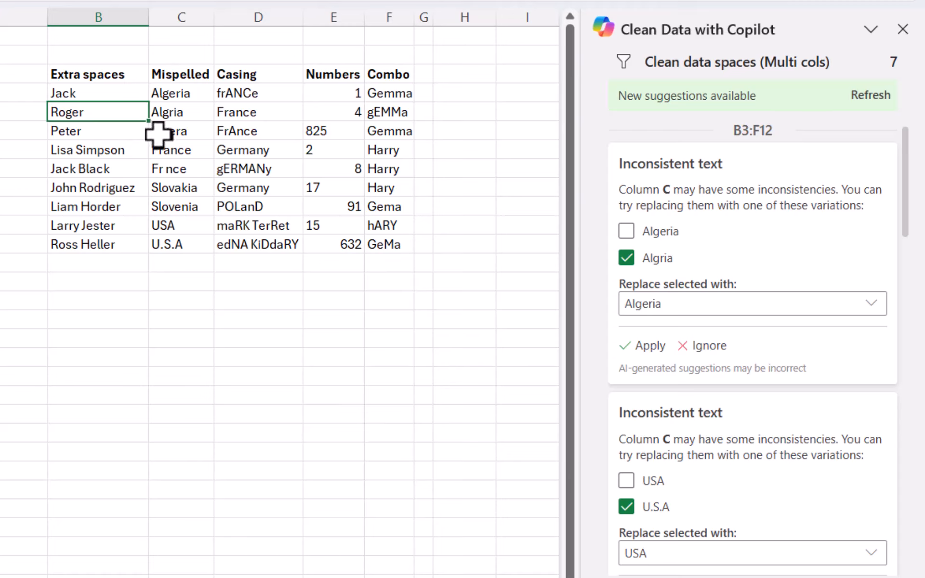
mouse_move(780, 181)
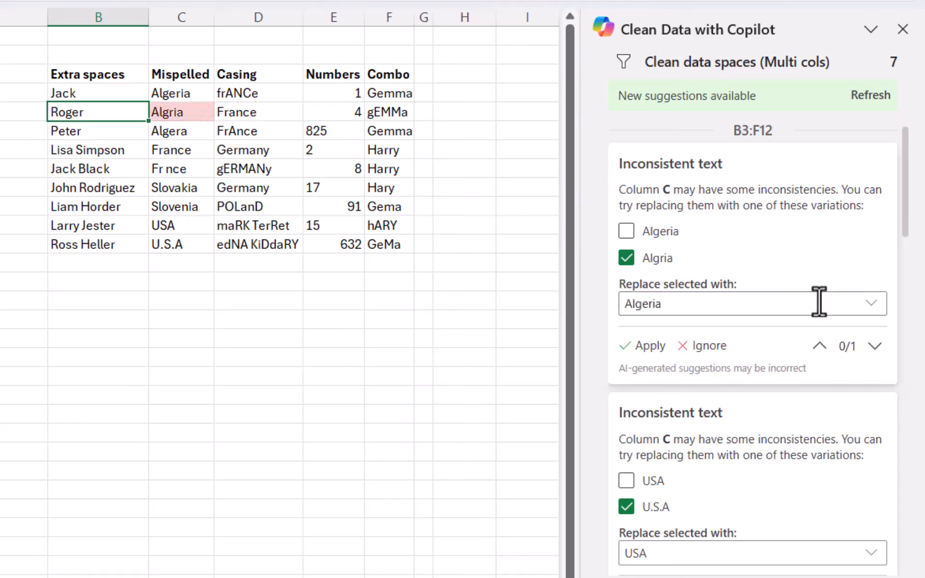
mouse_move(875, 305)
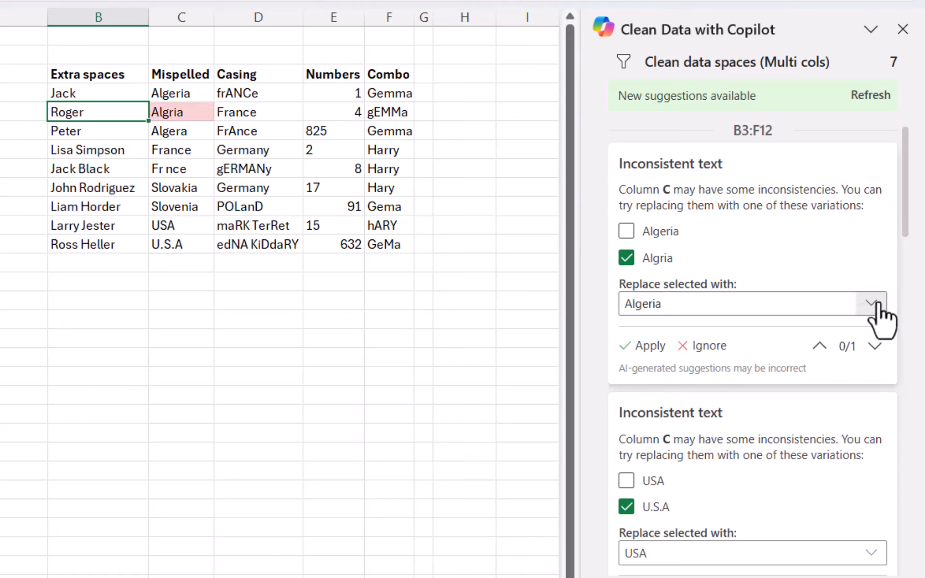
click(657, 348)
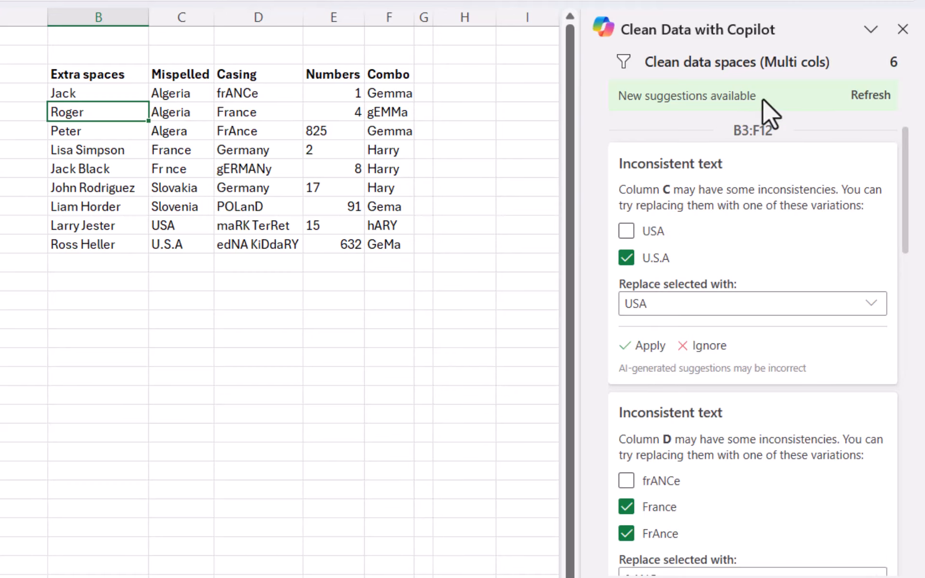
click(862, 98)
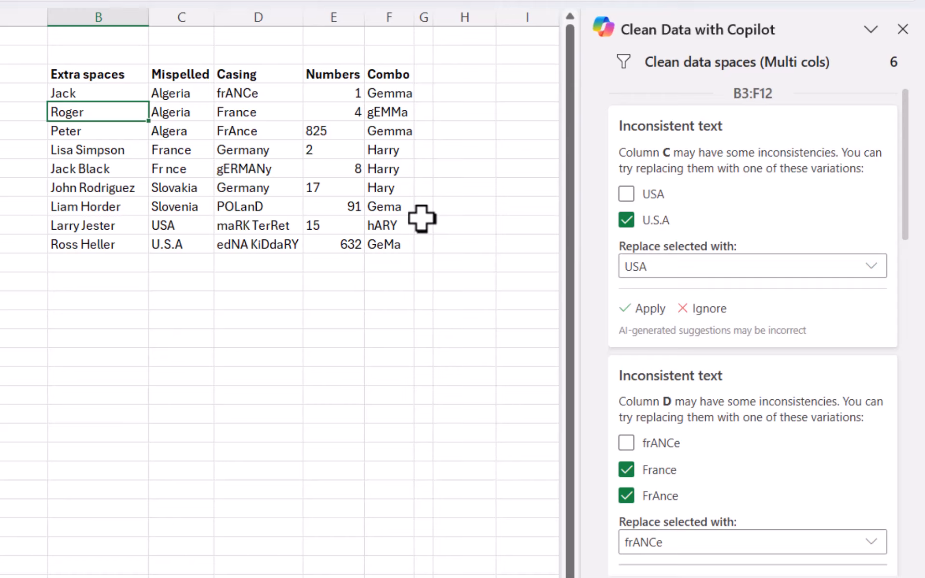
- Reverse the column C country suggestion so that USA is replaced with U.S.A, and apply it
mouse_move(759, 196)
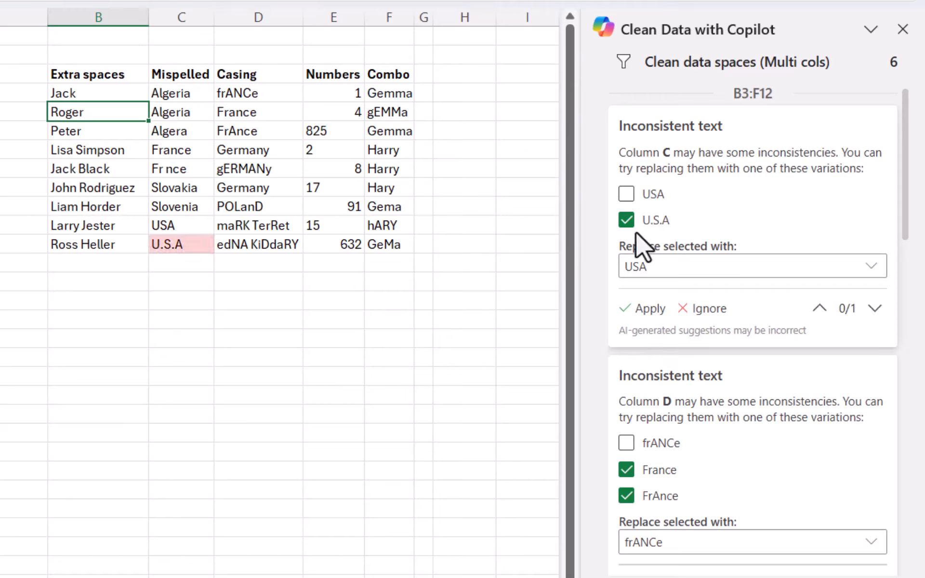
click(698, 264)
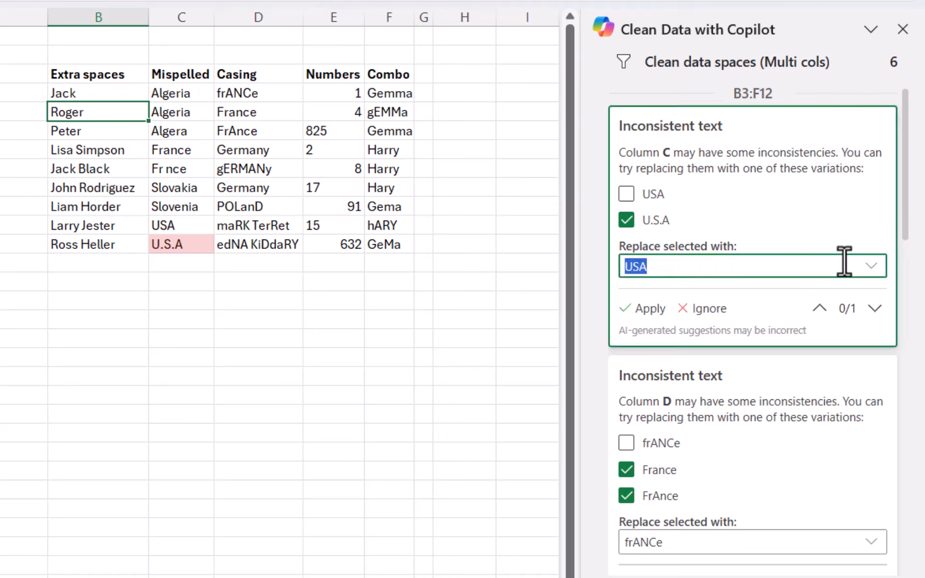
click(871, 265)
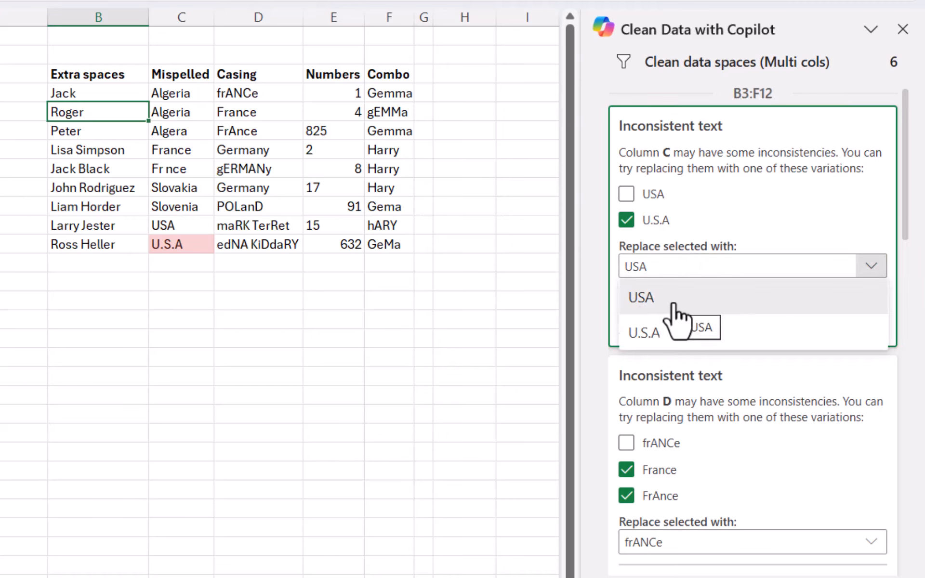
click(680, 333)
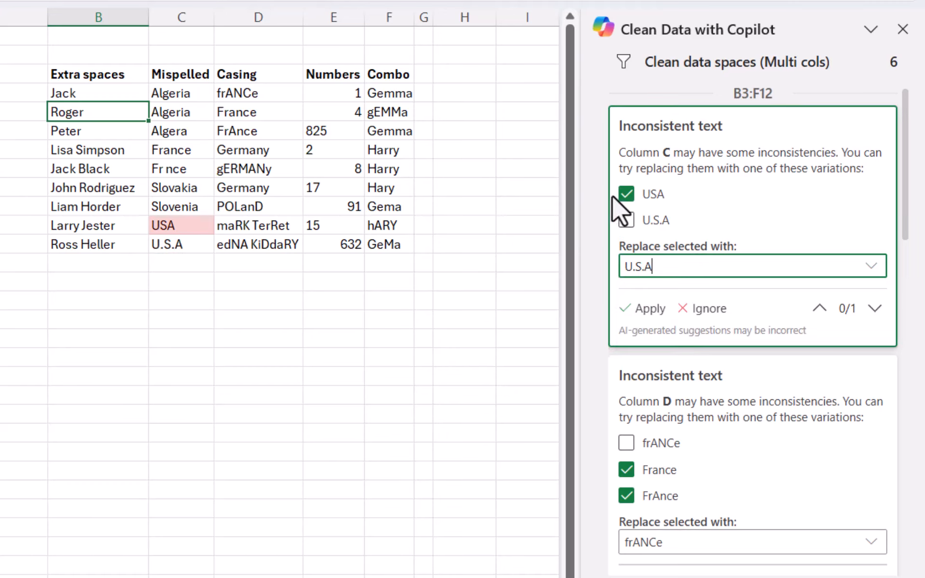
click(644, 310)
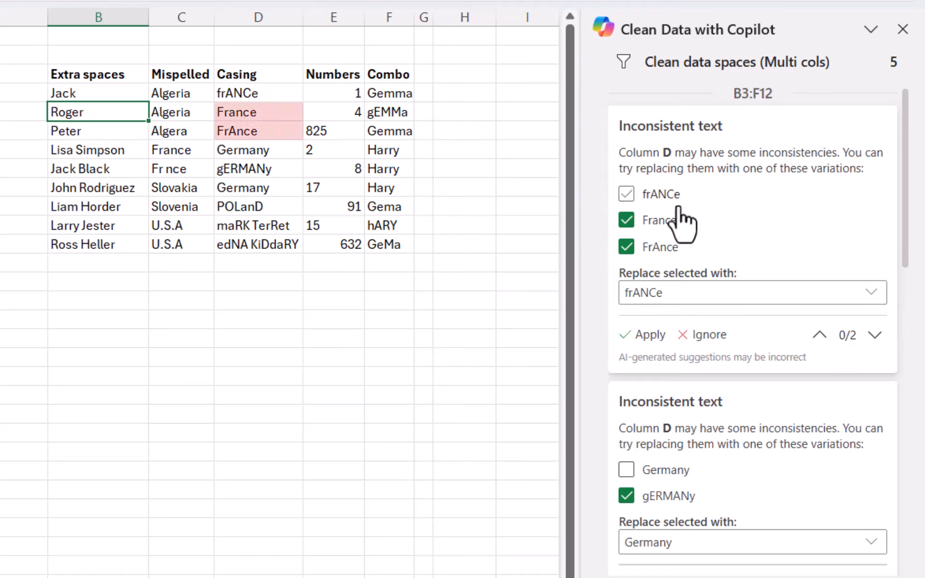
- Choose France as the replacement for frANCe and FrAnce in column D, and apply the suggestion
click(663, 293)
click(871, 293)
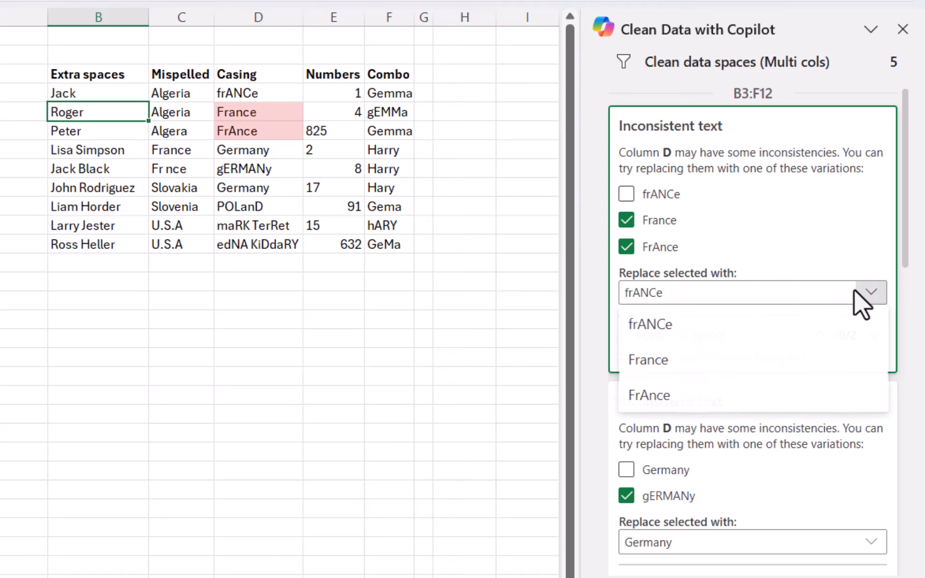
click(713, 367)
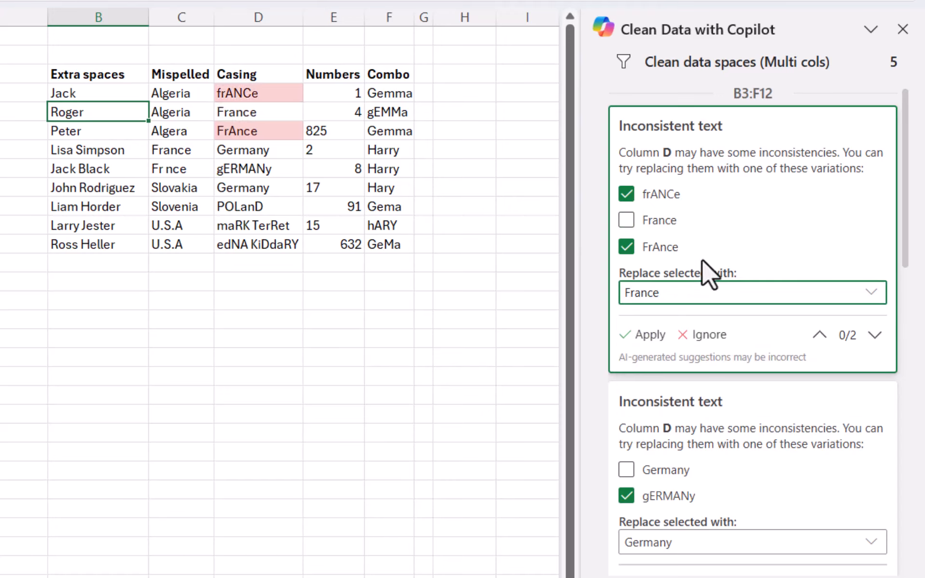
click(652, 336)
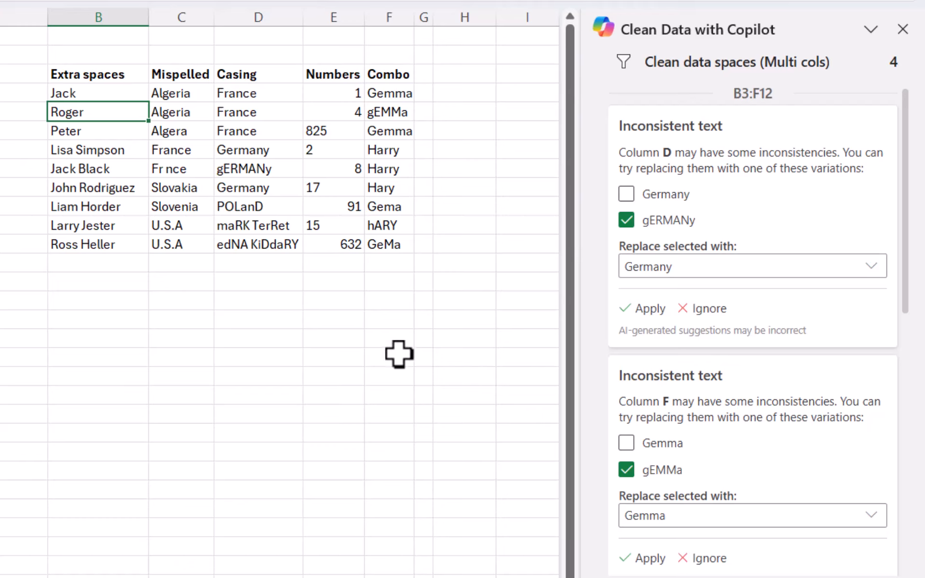
- Apply the suggestion replacing gERMANy with Germany in column D and the suggested correction for the inconsistent name in F5
mouse_move(760, 300)
click(648, 309)
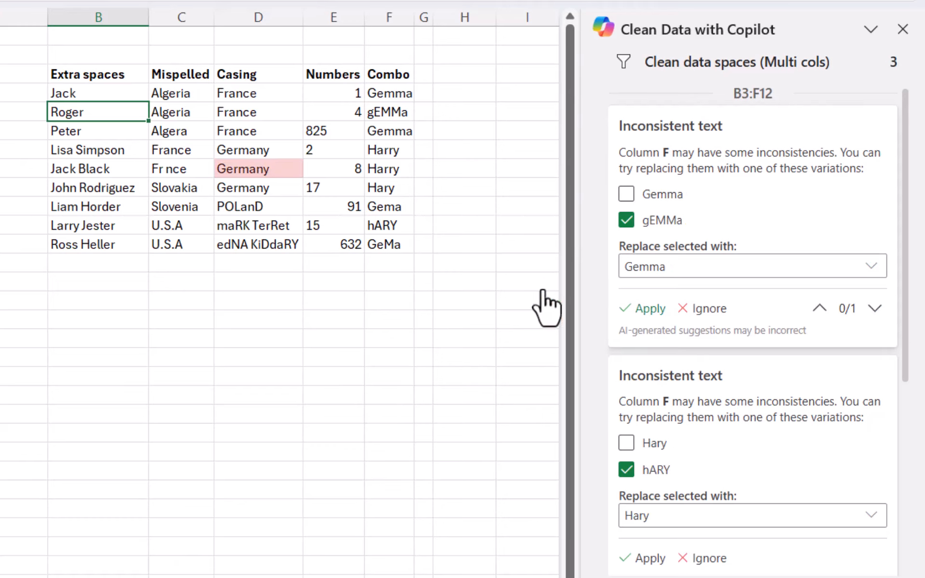
mouse_move(672, 264)
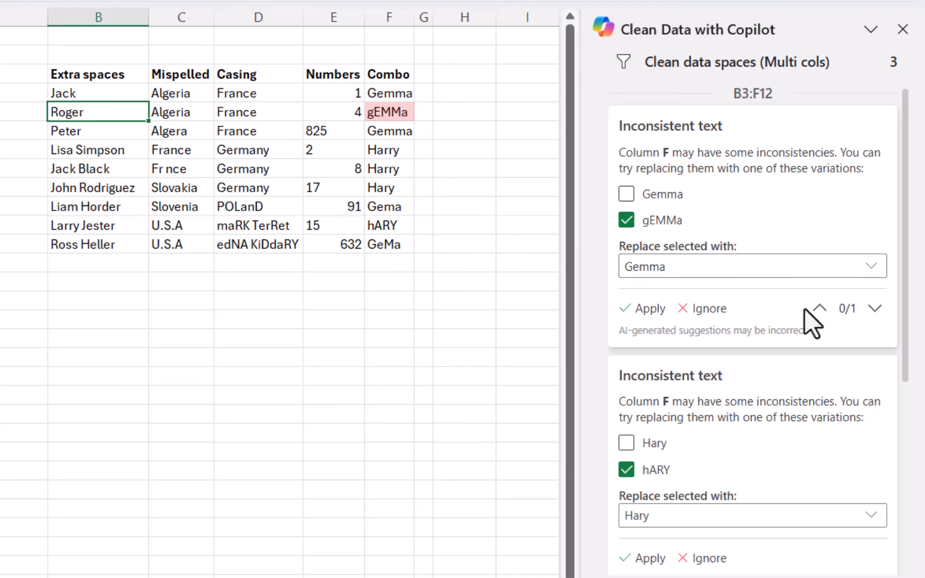
click(641, 309)
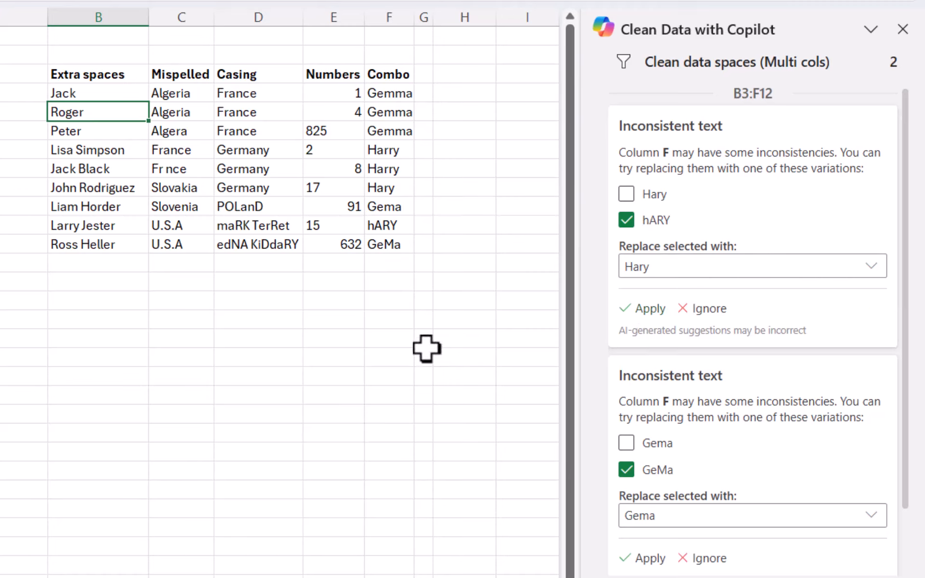
- Apply the suggested corrections for the inconsistently cased names in F11 and F12
mouse_move(654, 254)
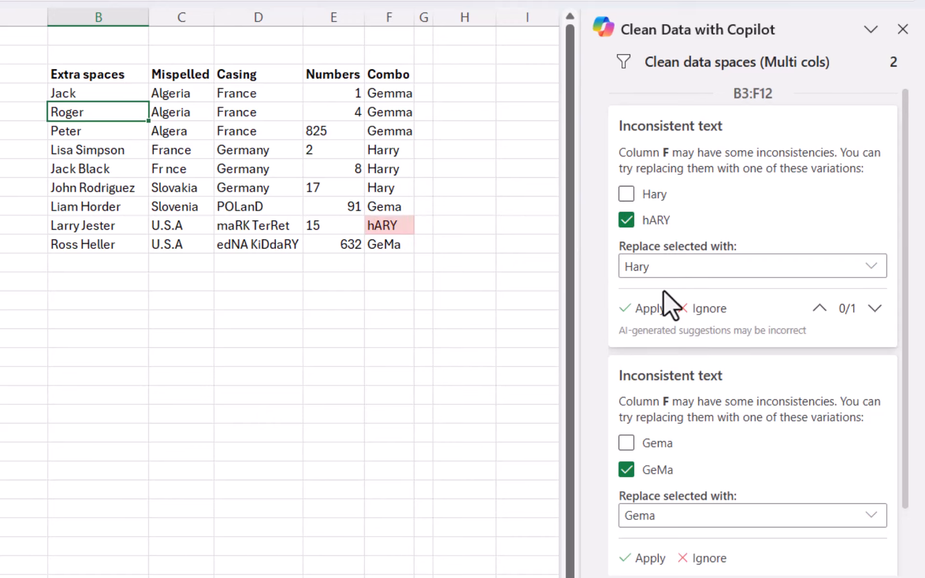
click(650, 311)
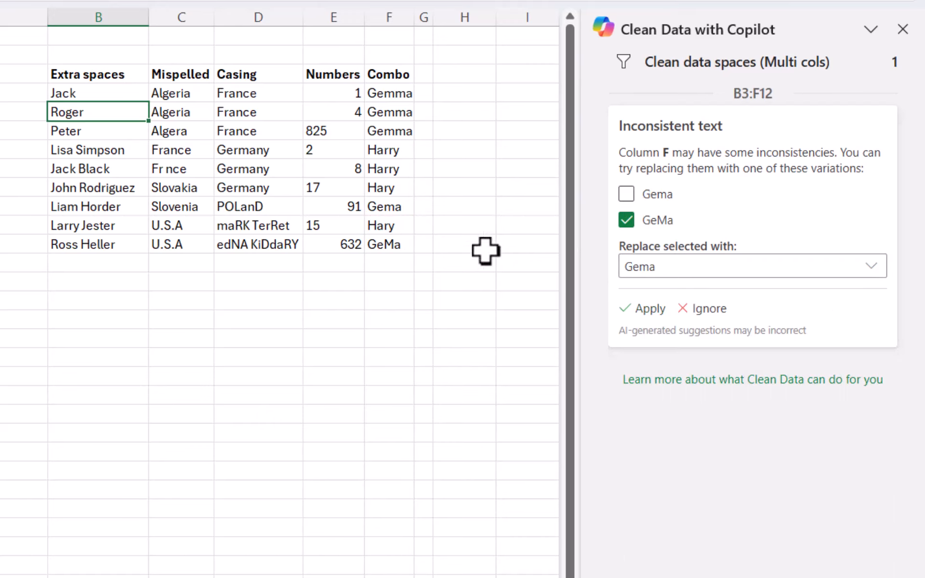
click(402, 151)
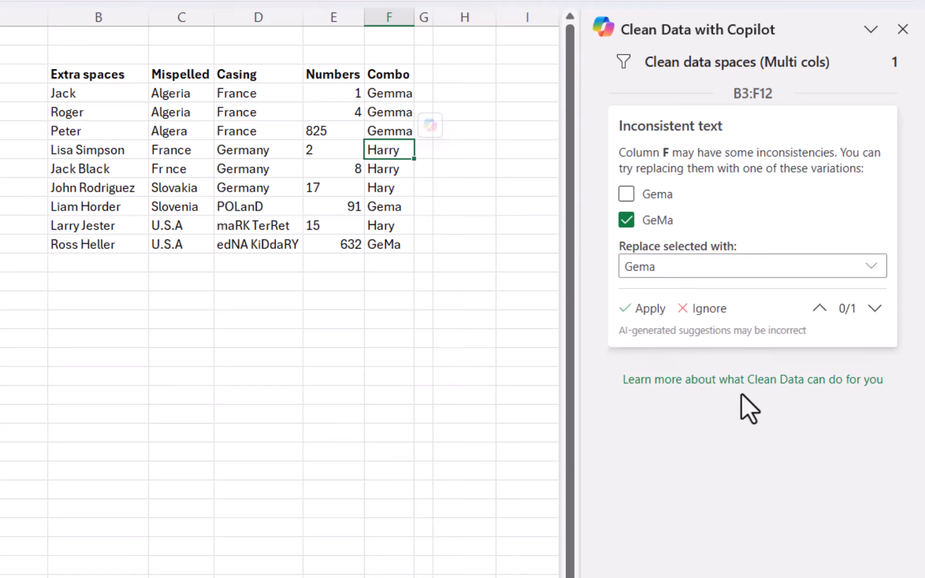
click(651, 311)
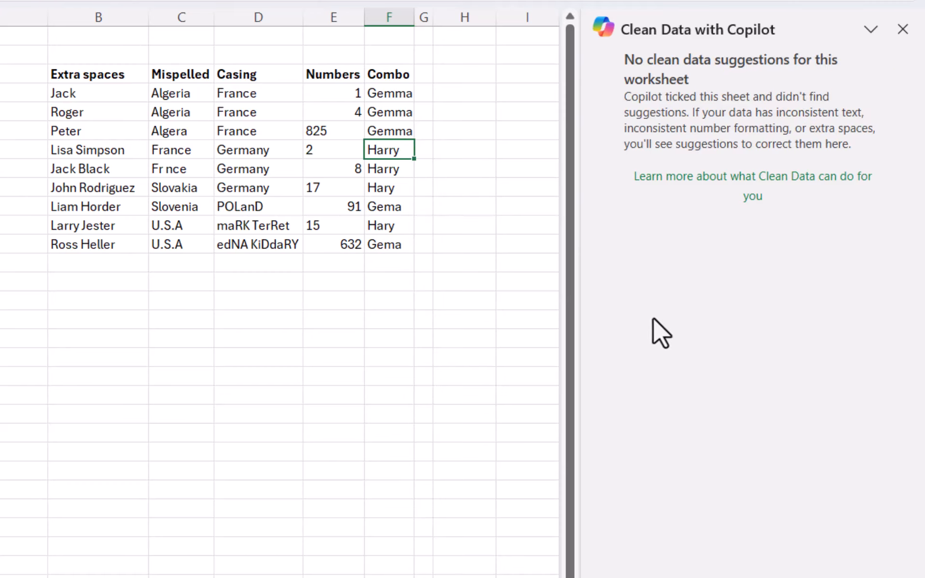
- Close the Clean Data with Copilot pane and return to the worksheet
click(473, 352)
click(903, 29)
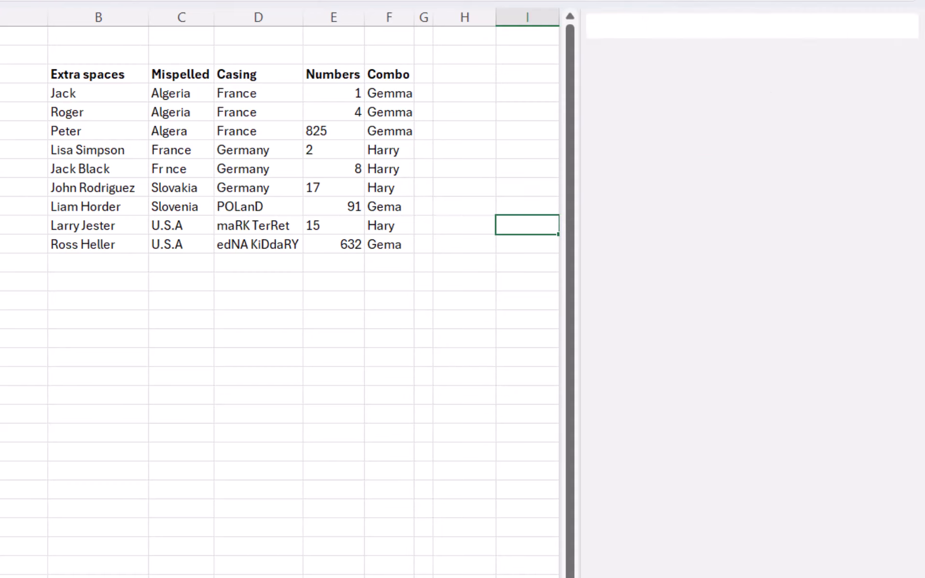
click(277, 307)
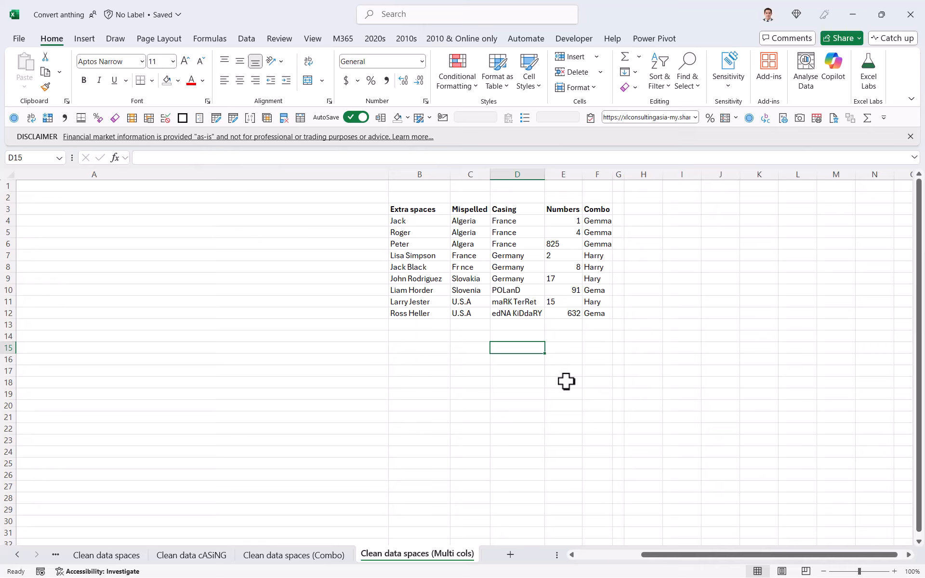
- Open the account page to examine the Microsoft 365 subscription, Excel version and update channel
click(694, 326)
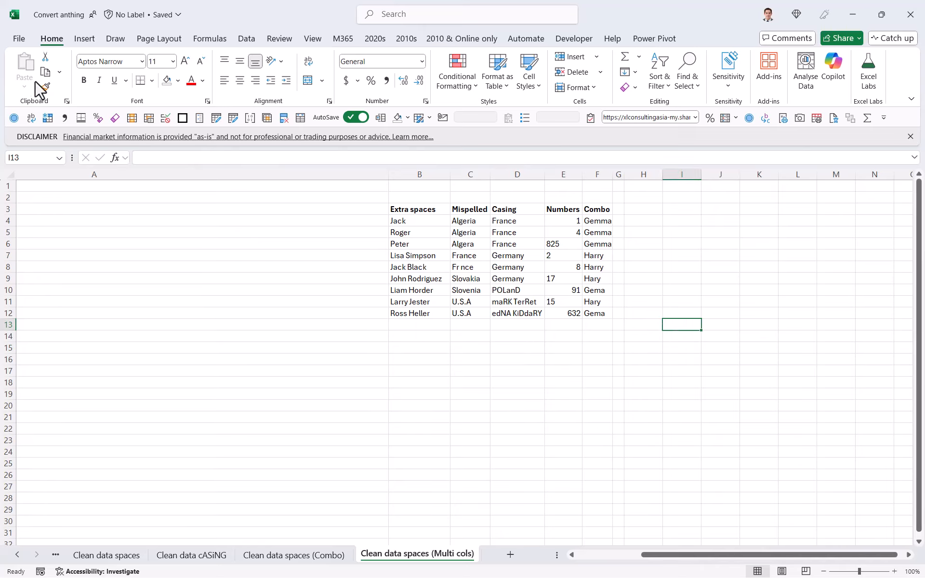
click(14, 42)
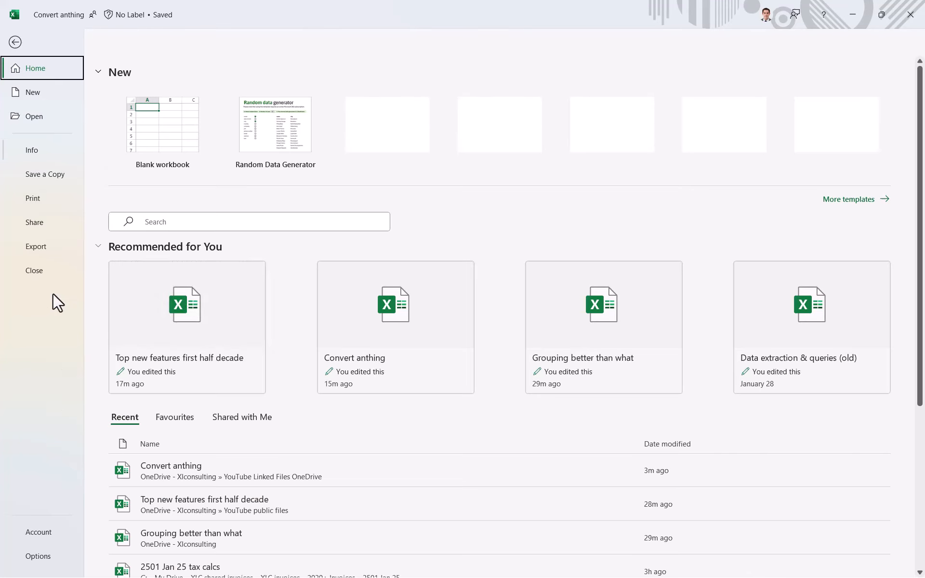
click(42, 530)
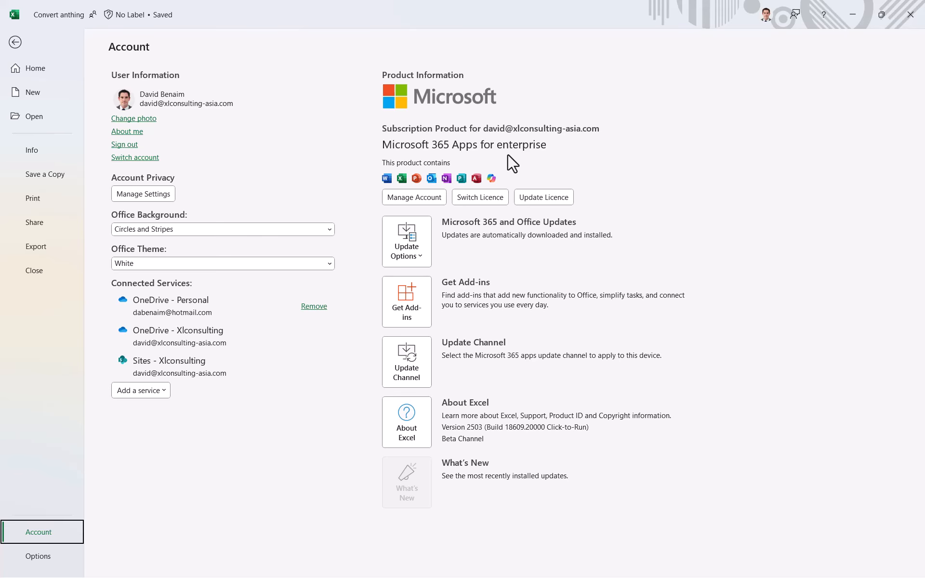
- Return to the worksheet and examine cell E6 in the Numbers column and cells D10 to D12 in the Casing column
click(16, 44)
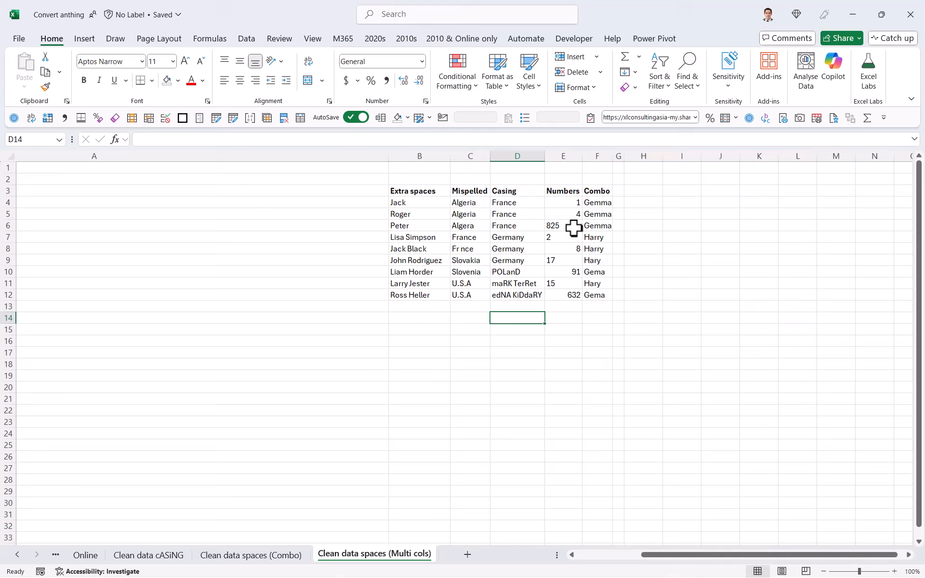
click(574, 226)
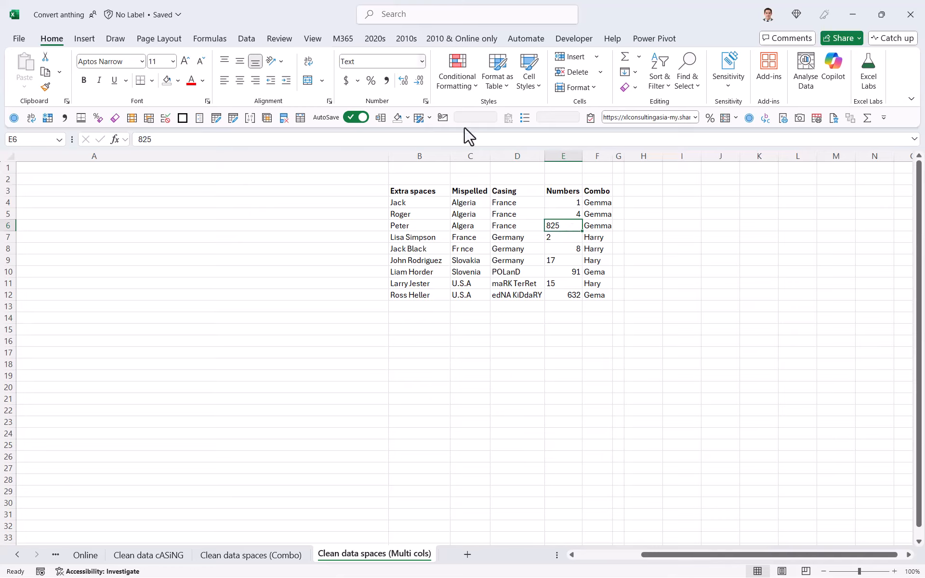
click(501, 284)
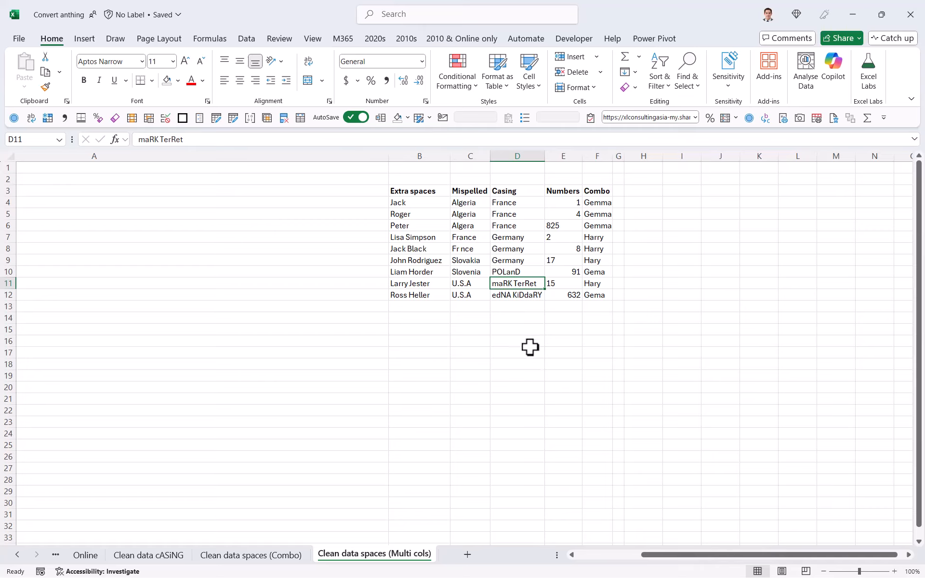
click(534, 273)
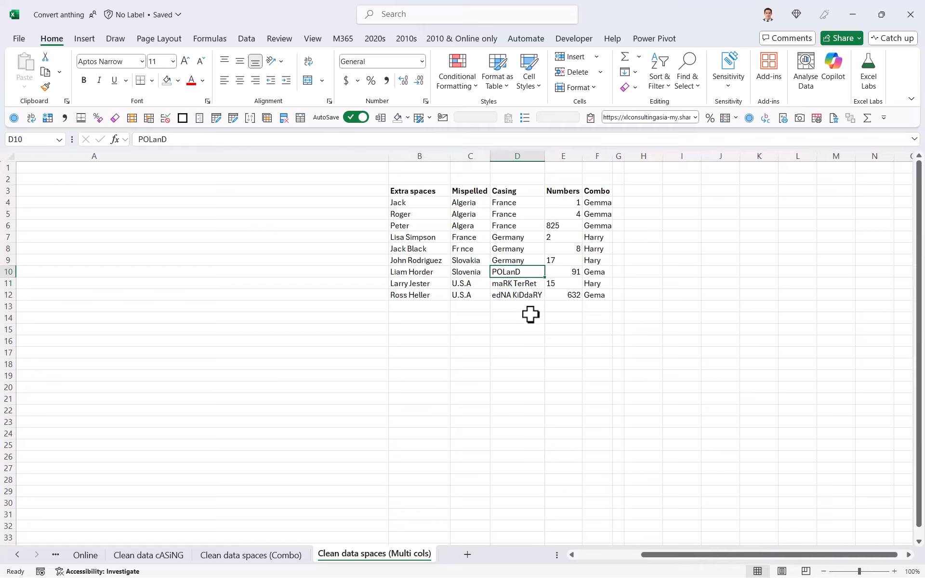
click(504, 296)
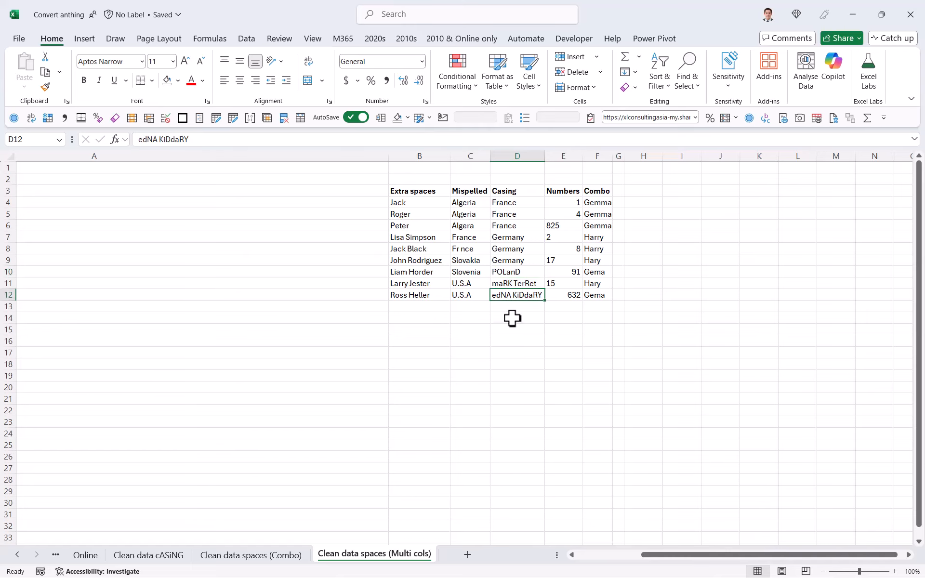
click(518, 331)
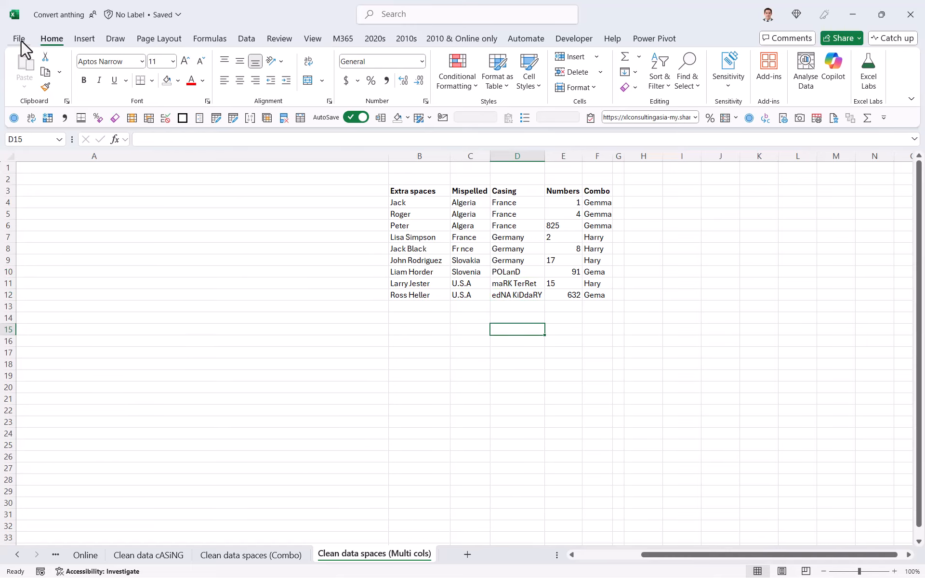
- Switch to the Convert anthing workbook in Excel for the web
click(48, 155)
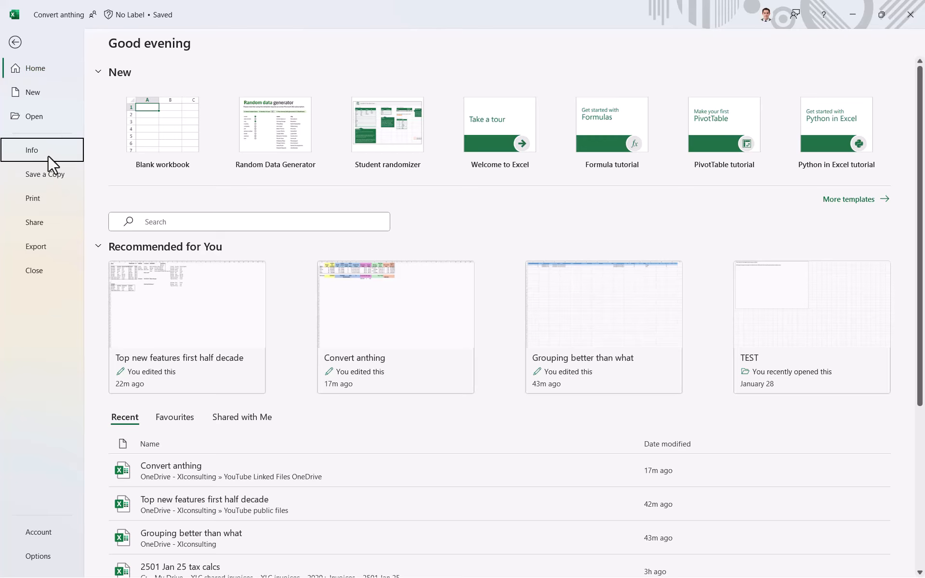
click(536, 400)
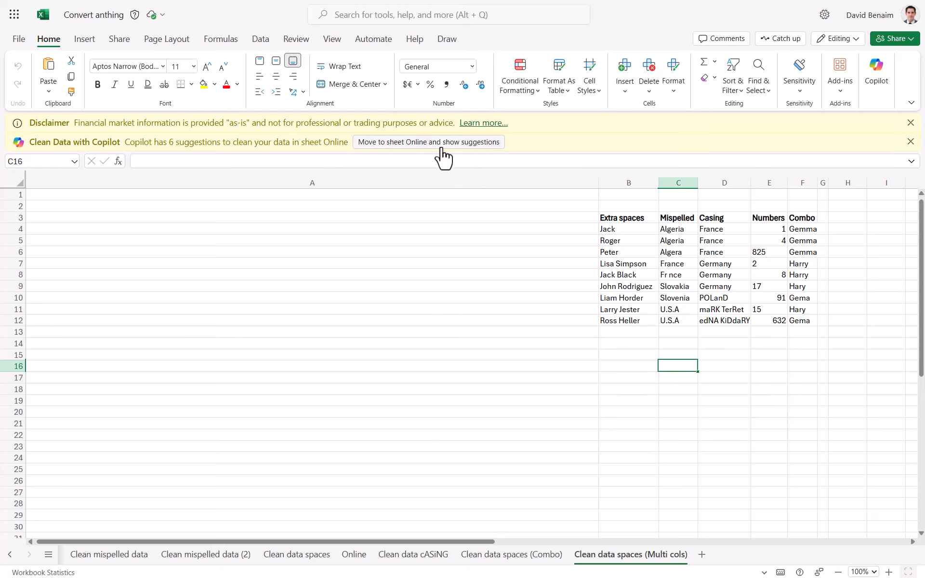
- Dismiss the disclaimer on the Online sheet and run Clean Data with Copilot on its table
click(357, 555)
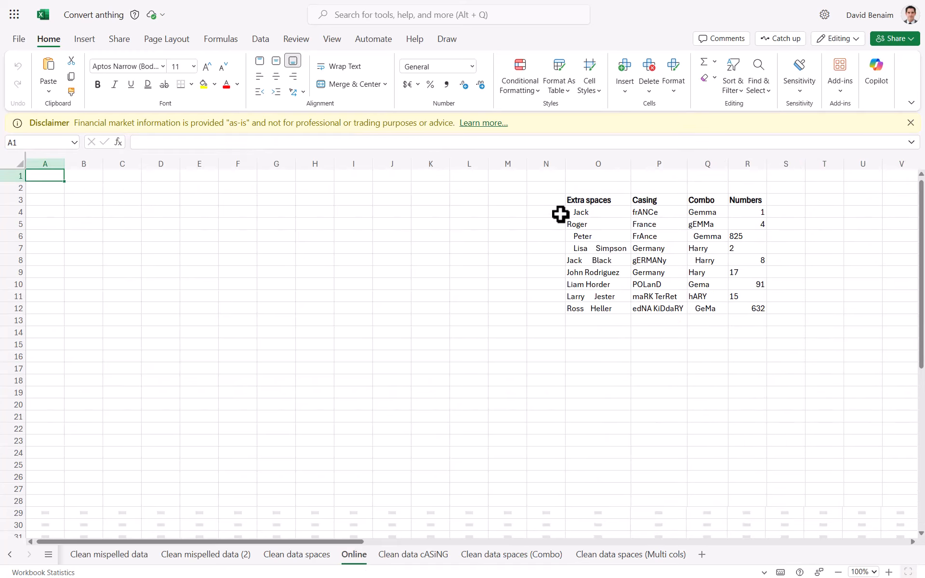
click(910, 123)
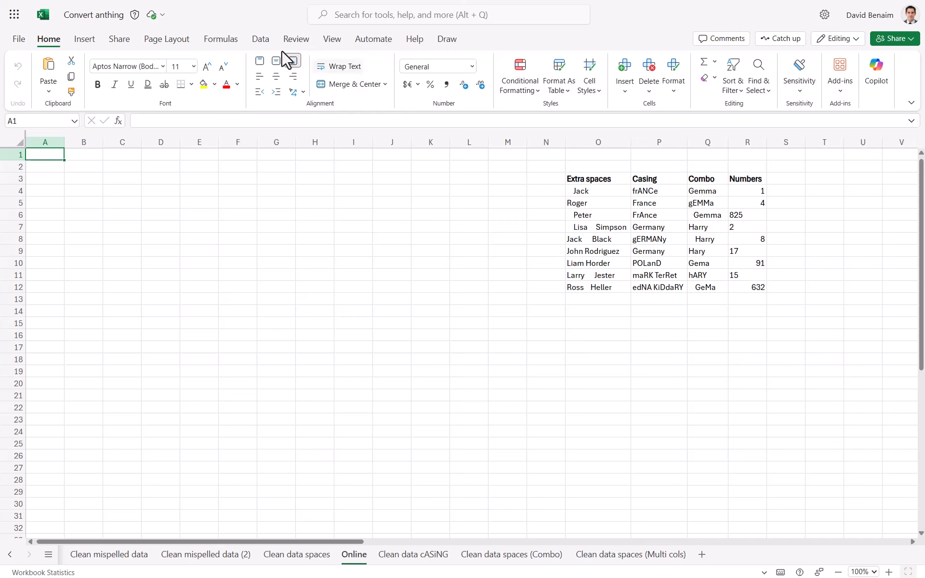
click(257, 38)
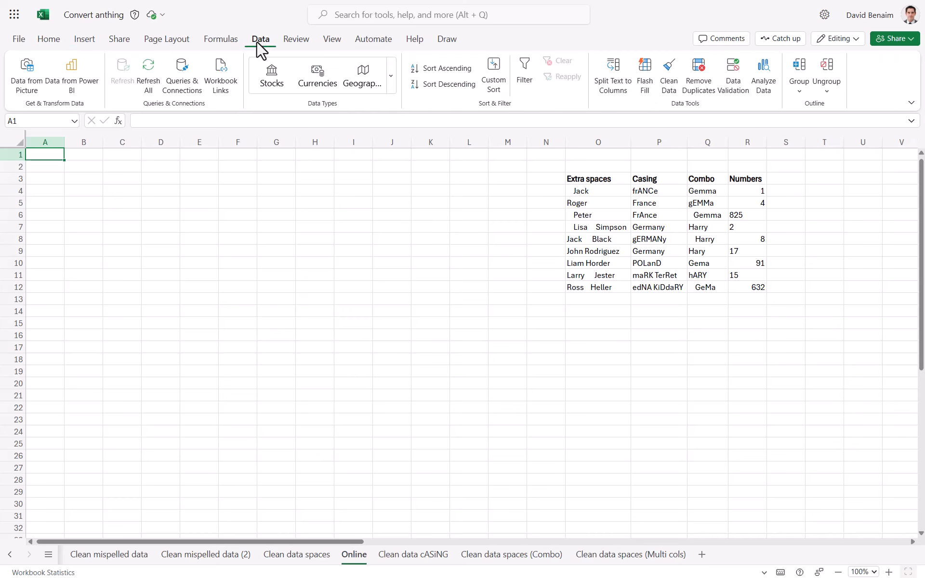
click(670, 87)
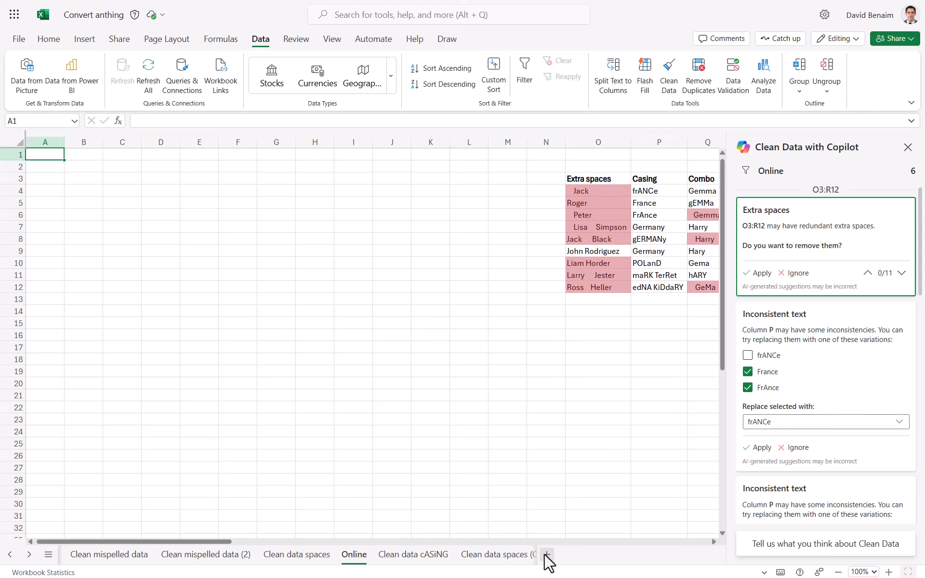
- Examine the extra-space and inconsistent-text suggestions for O3:R12 alongside the table on the Online sheet
drag(222, 542, 245, 535)
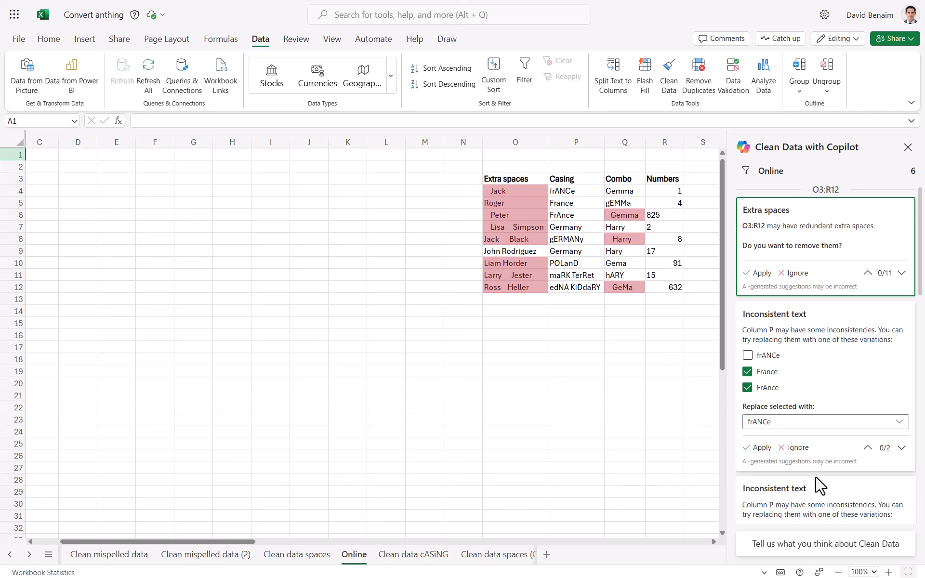
scroll(821, 502, down, 7)
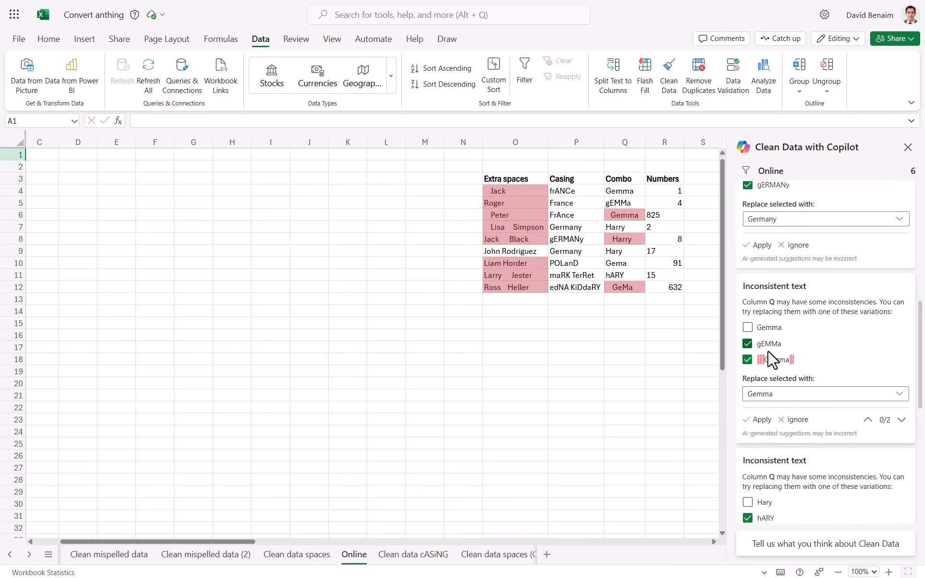
scroll(793, 478, down, 2)
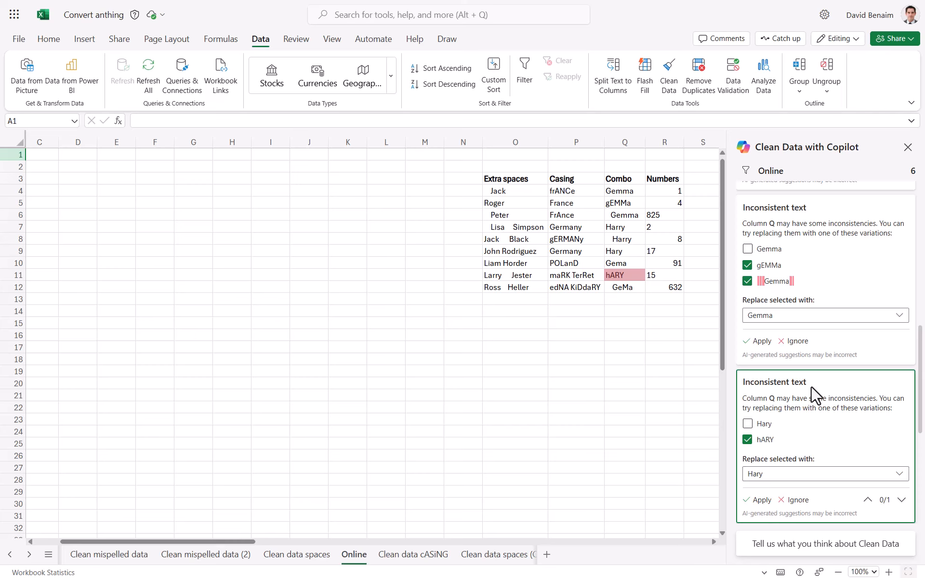
scroll(820, 391, down, 2)
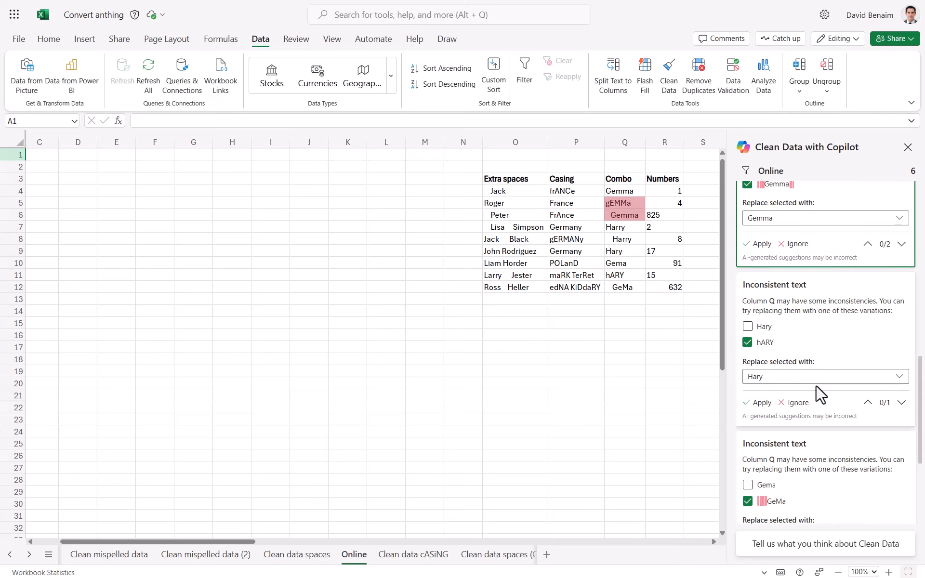
scroll(821, 395, down, 2)
scroll(837, 419, down, 2)
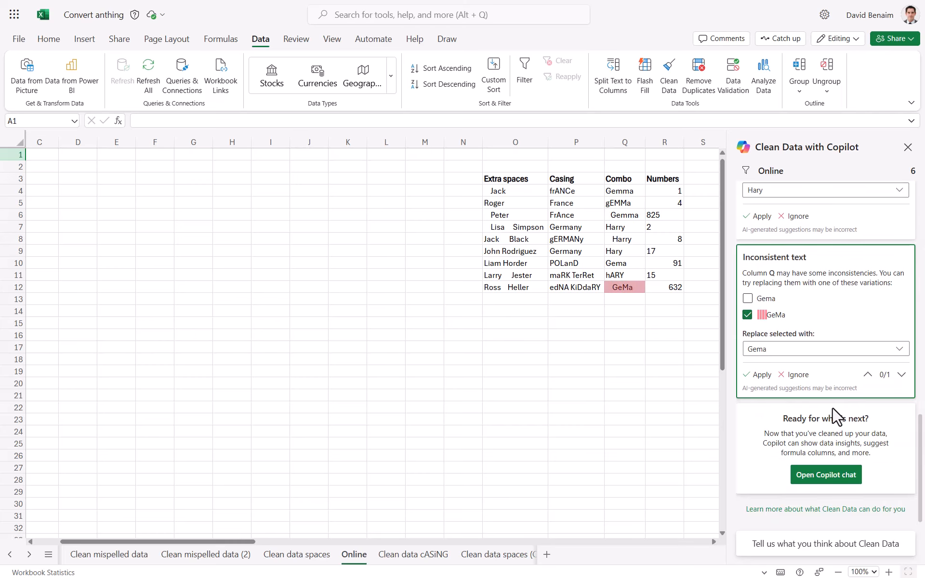
scroll(829, 303, up, 1)
scroll(826, 419, down, 1)
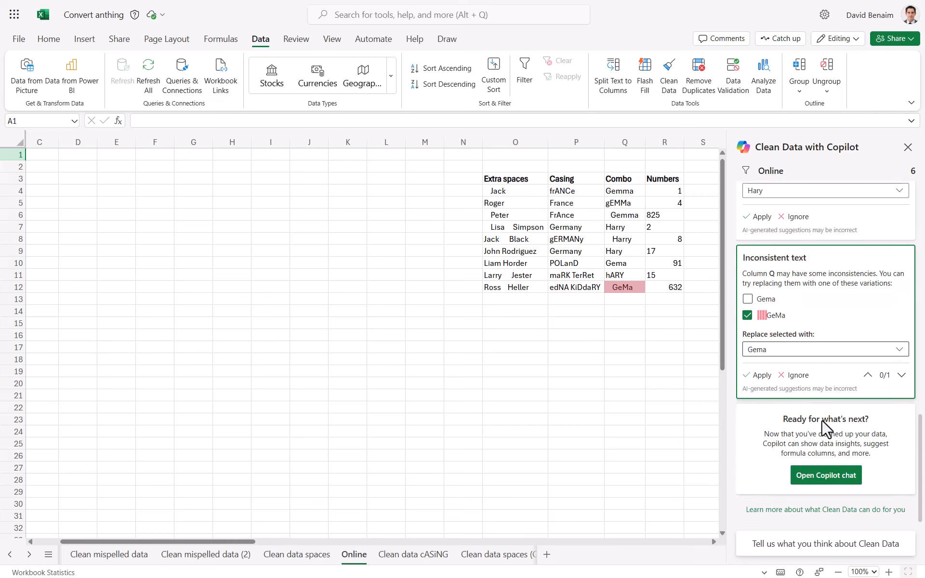
scroll(829, 280, up, 10)
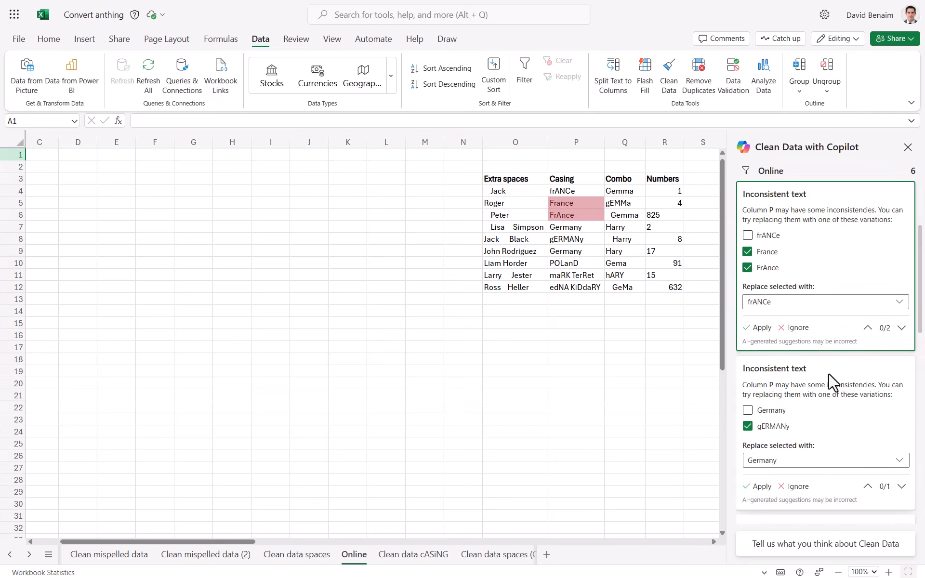
- Apply the suggestions for column P, replacing France and FrAnce with frANCe and gERMANy with Germany
click(902, 329)
click(902, 329)
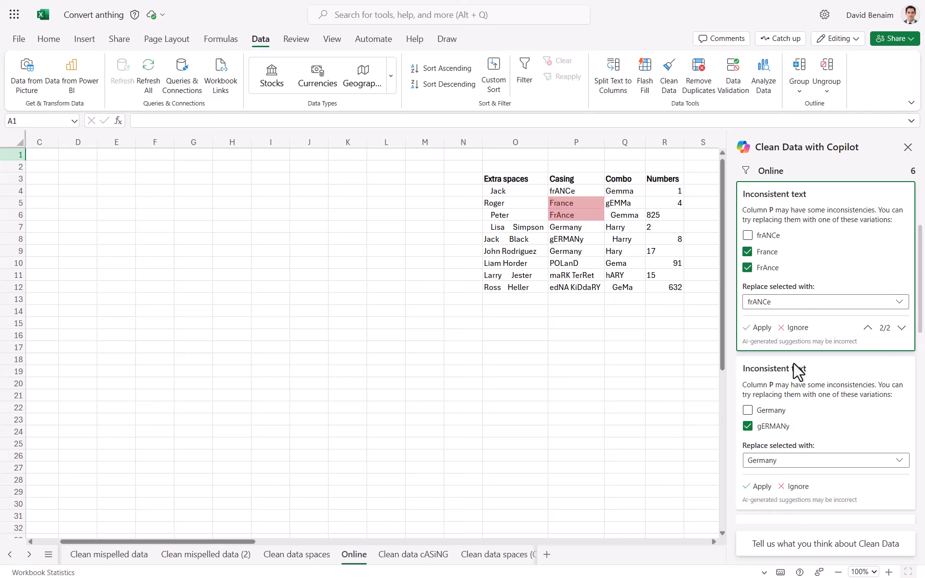
click(761, 329)
click(762, 431)
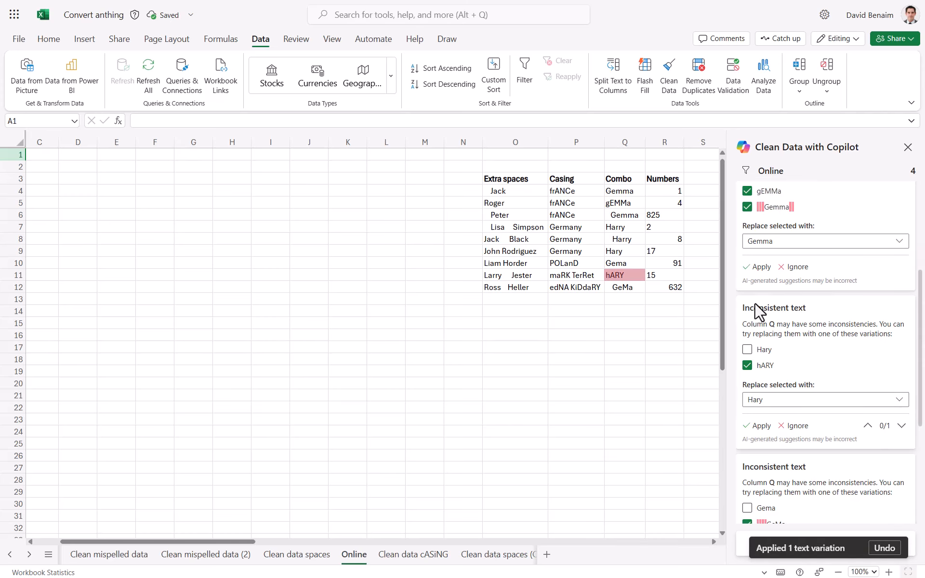
- Apply the suggested correction for the inconsistent name variations in Q5 and Q6 of the Combo column
click(760, 268)
click(586, 339)
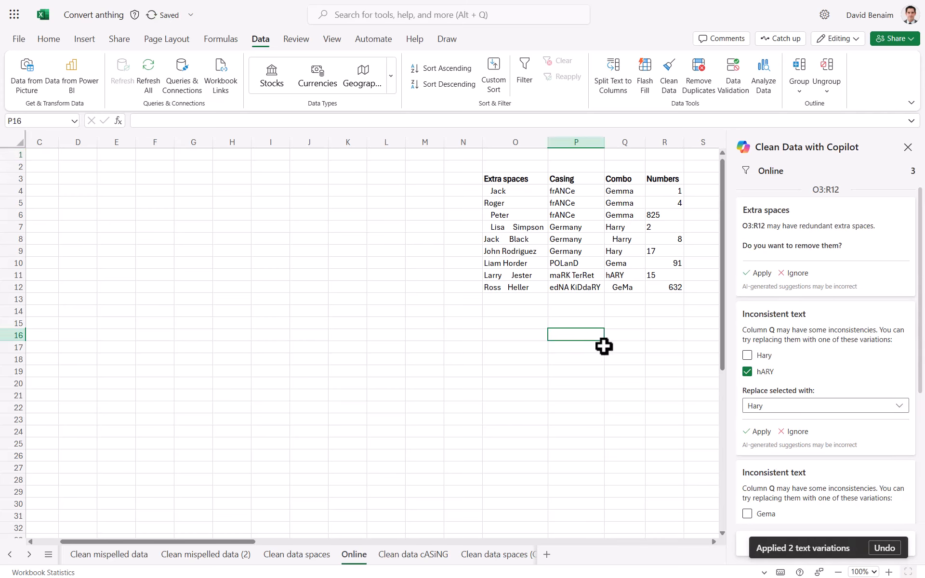